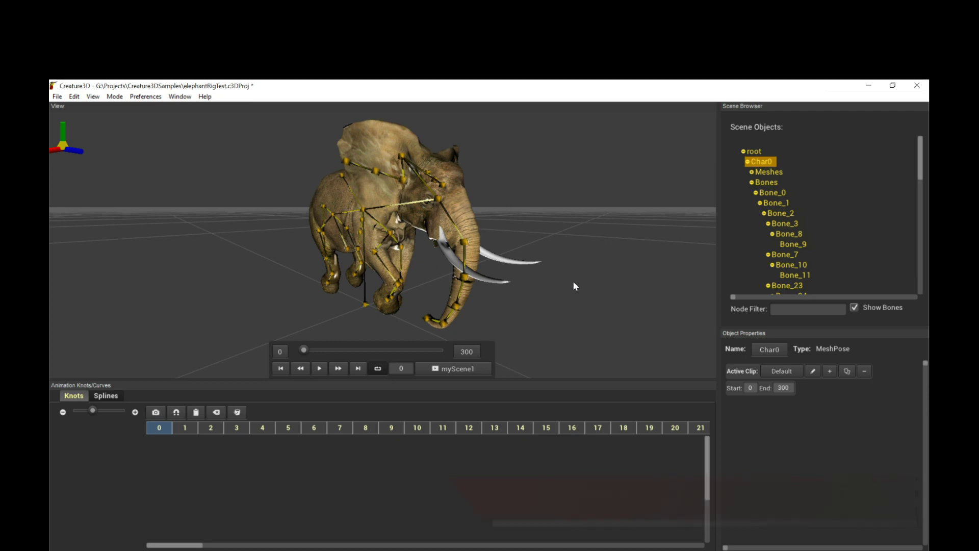
# Step: Play the elephant's walk animation and examine the rigged motion from several angles and distances
pyautogui.press('space')
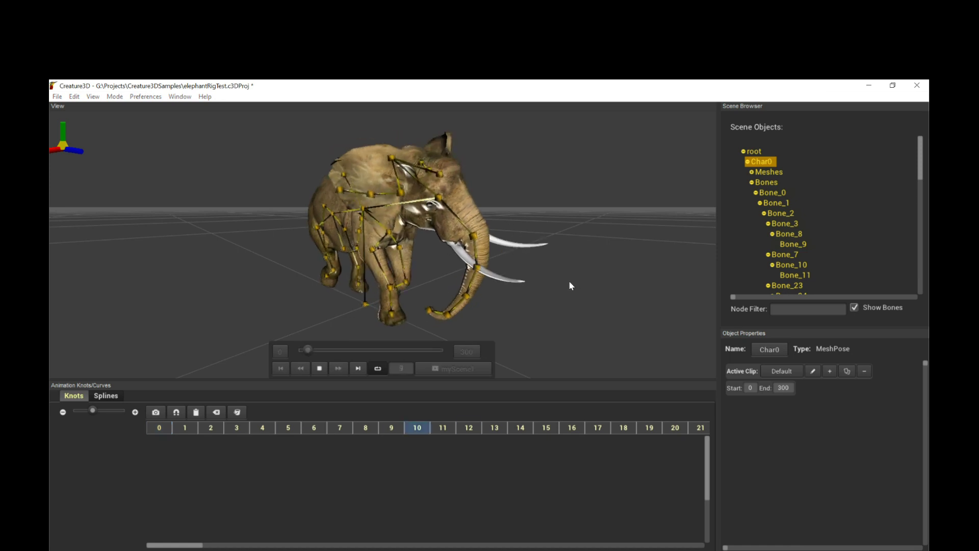
pyautogui.moveTo(571, 243); pyautogui.dragTo(515, 220, button='middle')
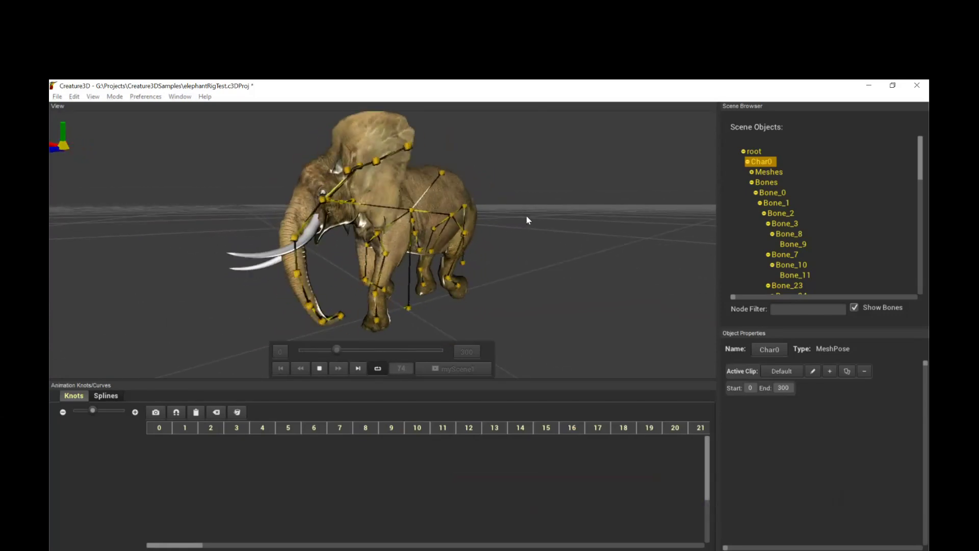
pyautogui.moveTo(372, 212); pyautogui.dragTo(465, 218, button='middle')
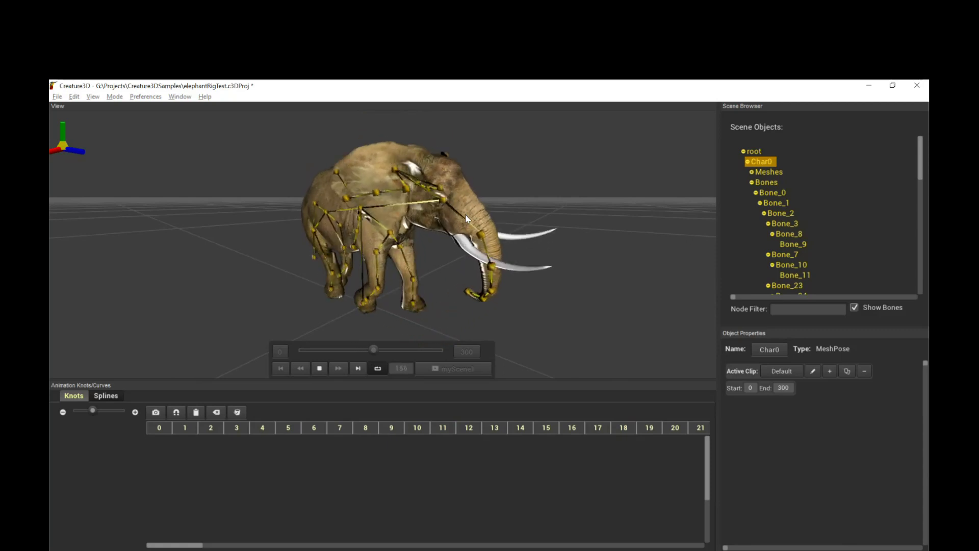
pyautogui.moveTo(395, 249); pyautogui.dragTo(452, 235, button='middle')
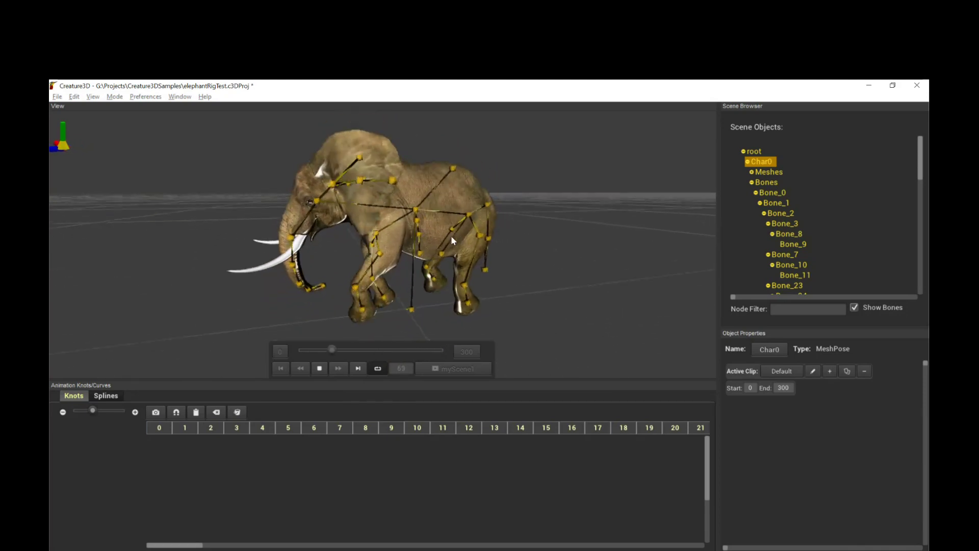
pyautogui.scroll(6, 455, 236)
pyautogui.scroll(-3, 462, 239)
pyautogui.scroll(-3, 461, 237)
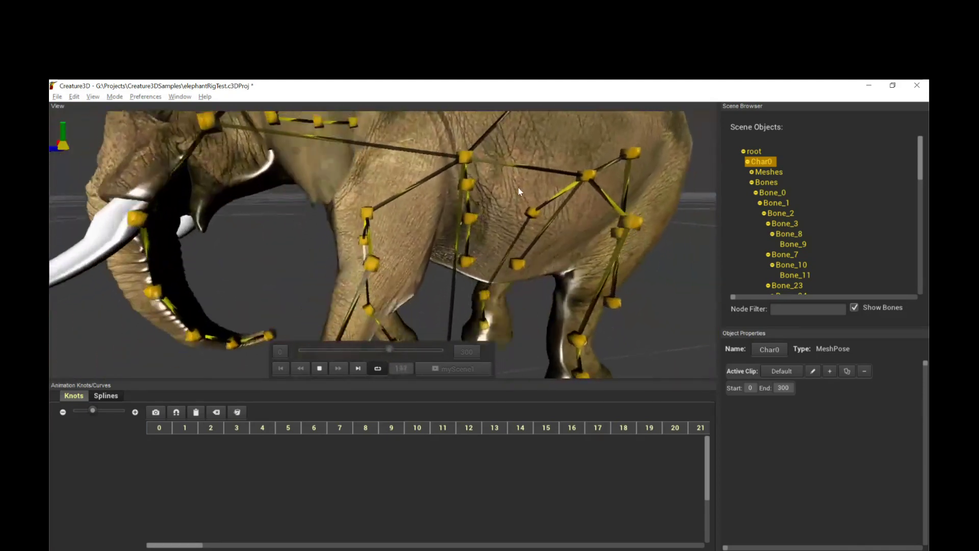
pyautogui.scroll(3, 519, 198)
pyautogui.scroll(-4, 516, 199)
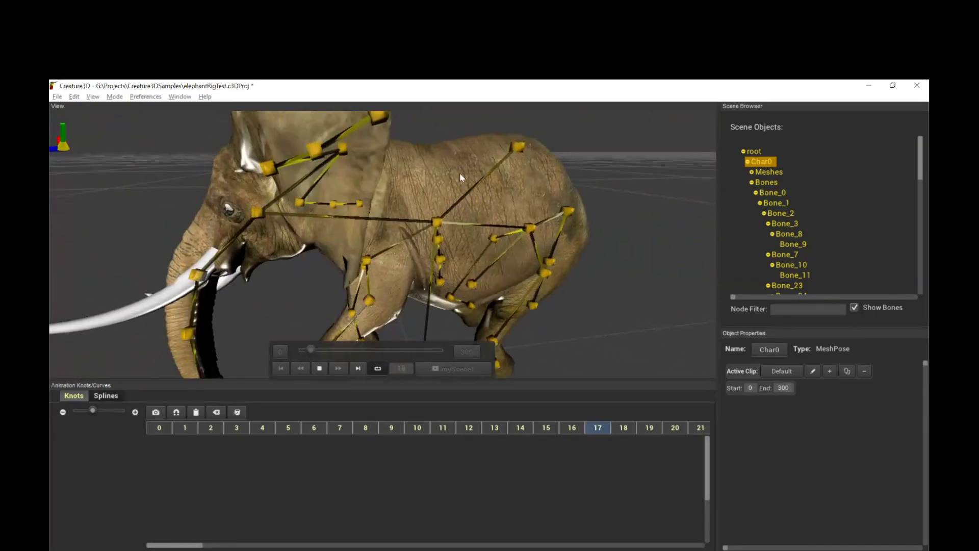
pyautogui.moveTo(442, 231)
pyautogui.mouseDown(button='middle')
pyautogui.moveTo(469, 233)
pyautogui.moveTo(438, 250)
pyautogui.moveTo(446, 242)
pyautogui.moveTo(422, 239)
pyautogui.moveTo(441, 247)
pyautogui.mouseUp(button='middle')
pyautogui.scroll(-4, 464, 230)
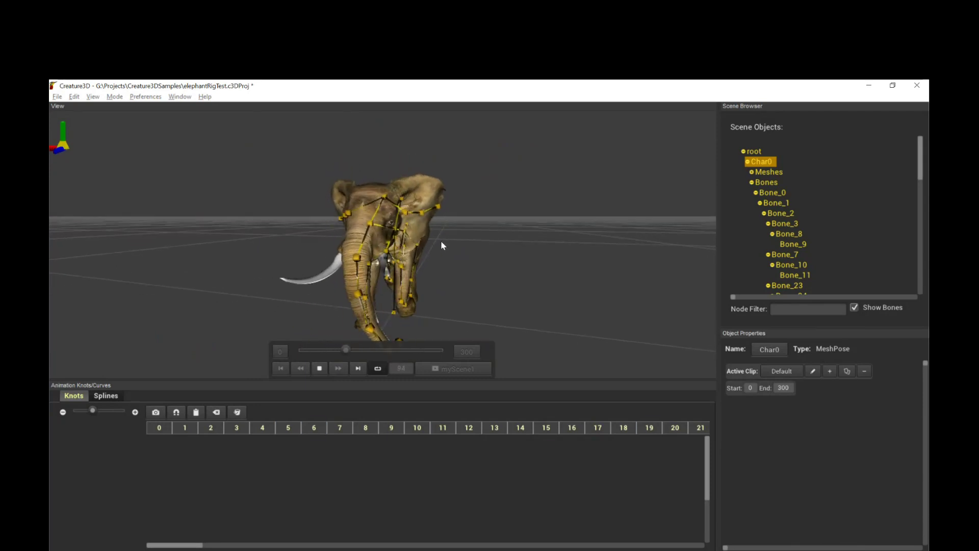
pyautogui.moveTo(379, 201); pyautogui.dragTo(425, 243, button='middle')
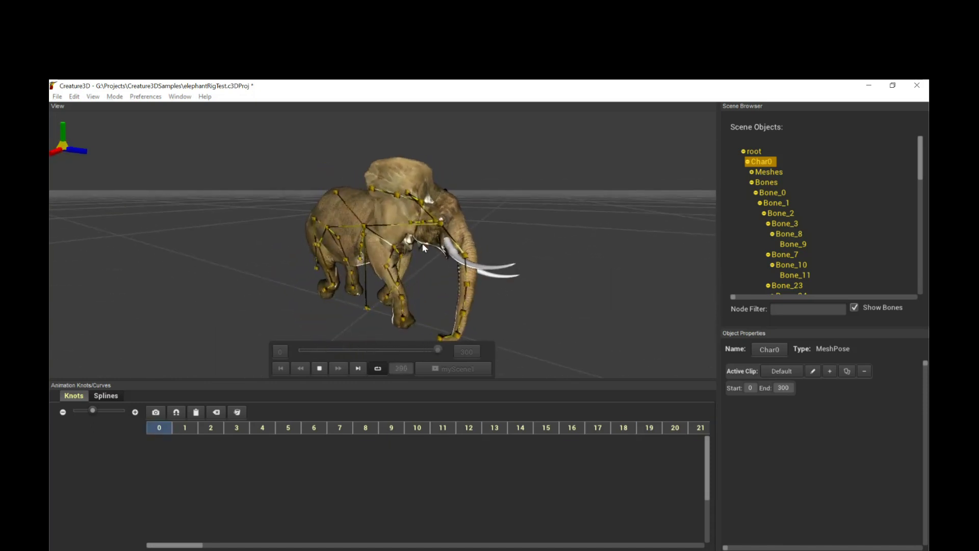
pyautogui.moveTo(421, 271); pyautogui.dragTo(441, 253, button='middle')
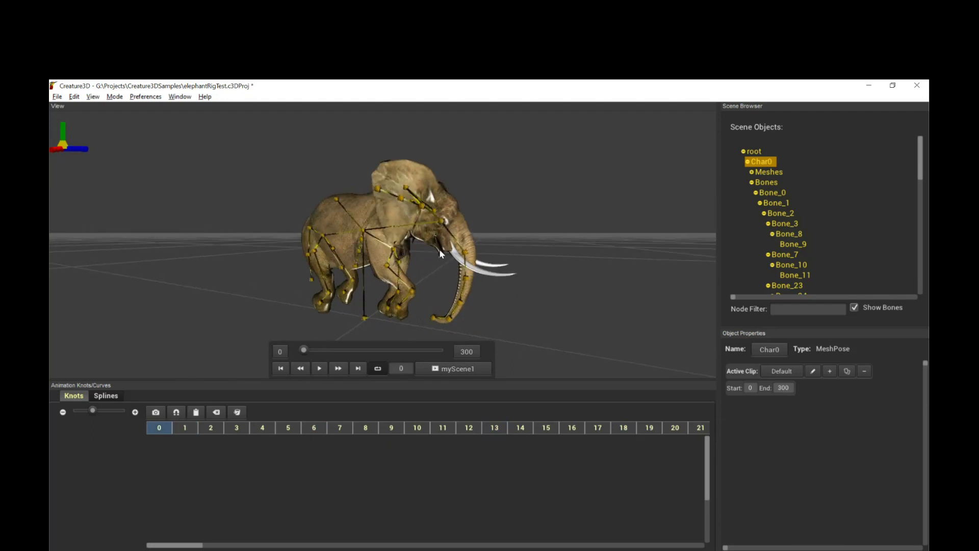
# Step: Select the IK rotate motor on the elephant's front leg (BMotor2) and preview the leg's motion in playback
pyautogui.scroll(3, 440, 253)
pyautogui.scroll(2, 439, 254)
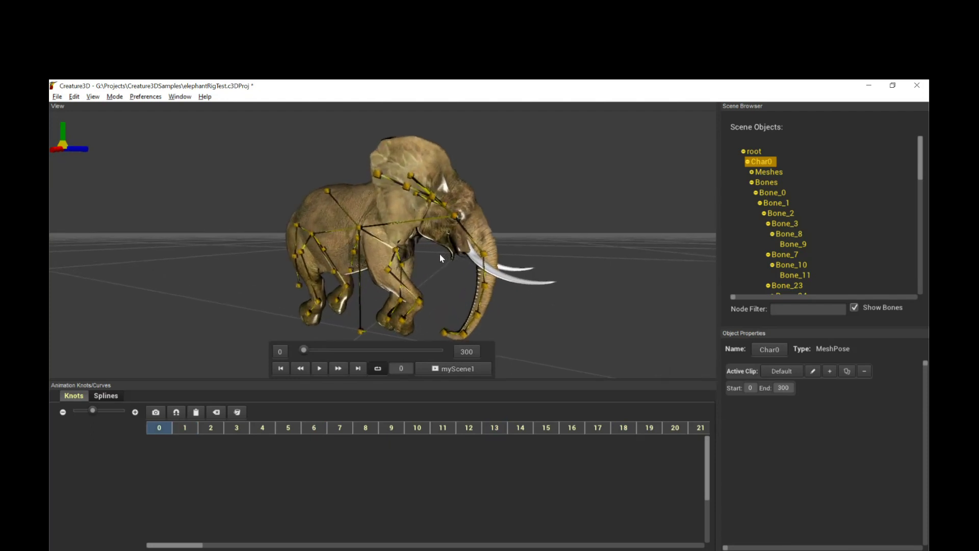
pyautogui.moveTo(443, 253); pyautogui.dragTo(441, 253, button='middle')
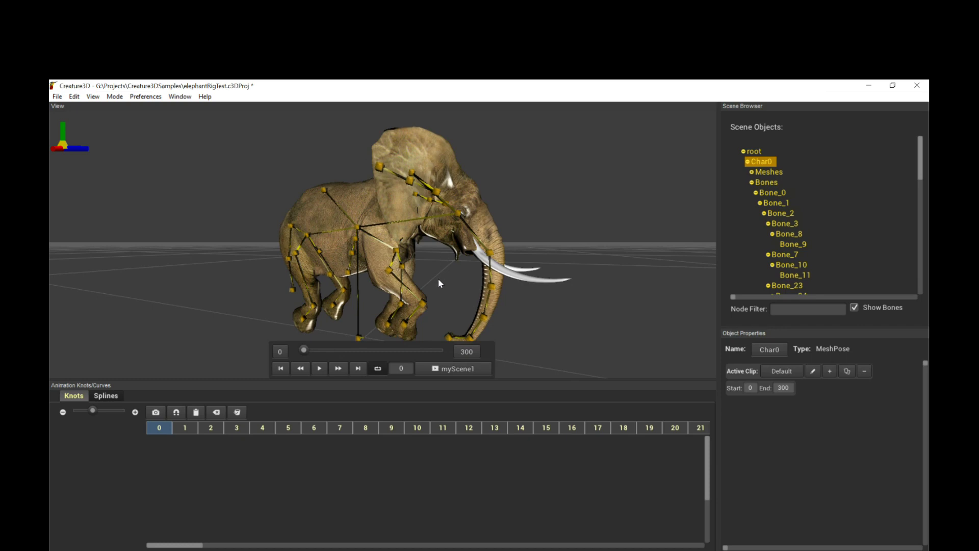
pyautogui.click(423, 303)
pyautogui.moveTo(456, 280); pyautogui.dragTo(456, 269, button='middle')
pyautogui.scroll(-4, 456, 268)
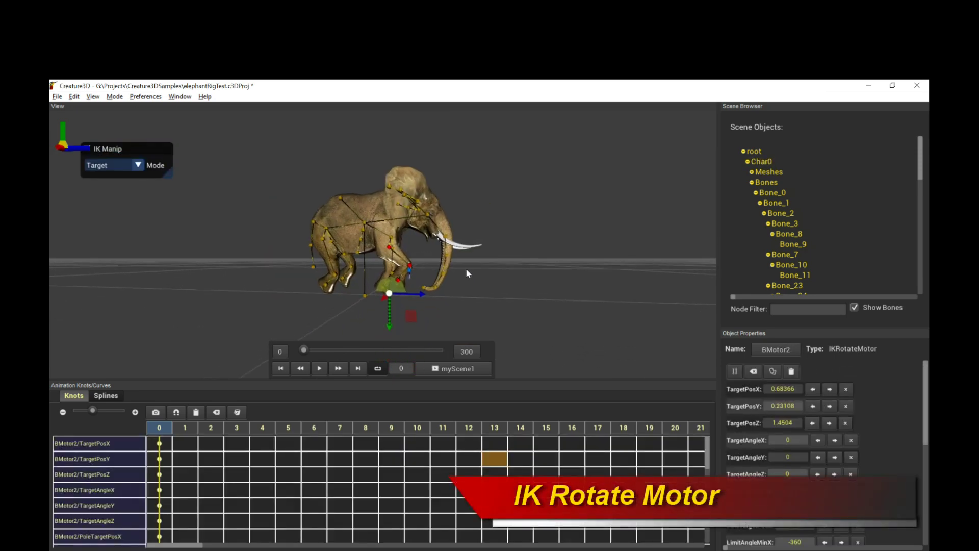
pyautogui.scroll(8, 466, 273)
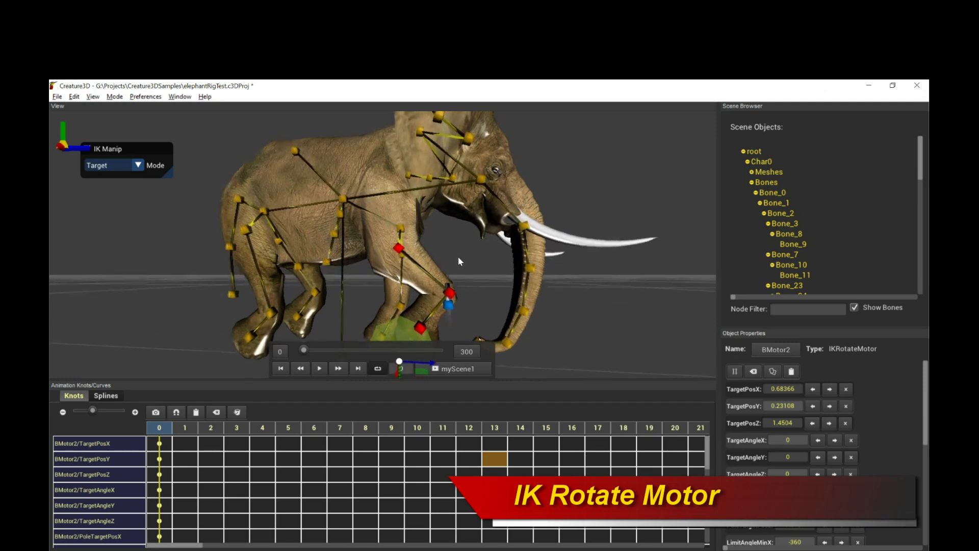
pyautogui.moveTo(460, 252); pyautogui.dragTo(476, 241, button='middle')
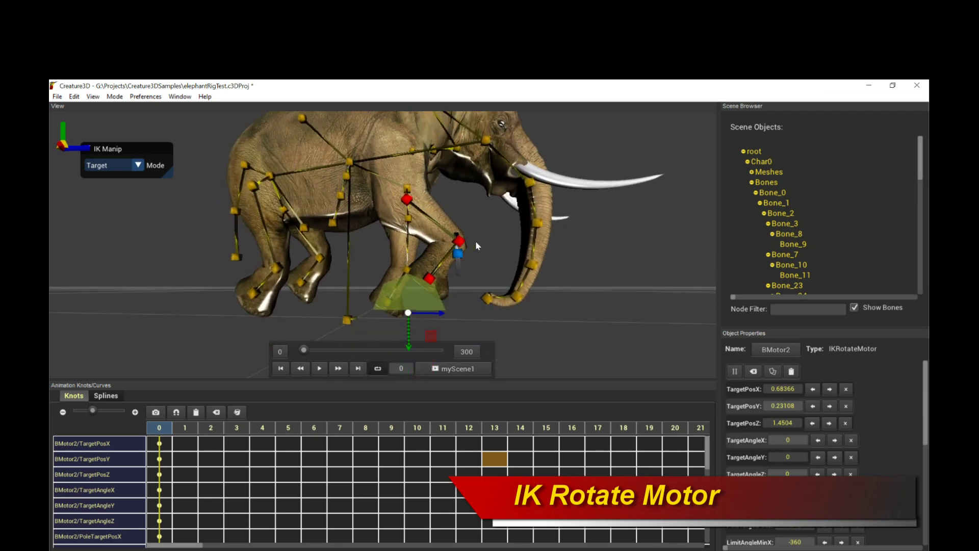
pyautogui.press('space')
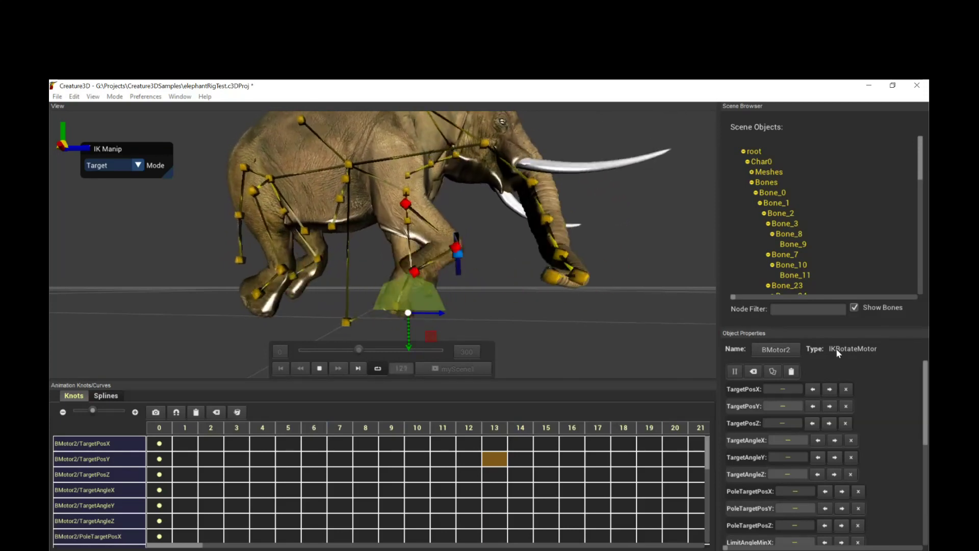
pyautogui.press('space')
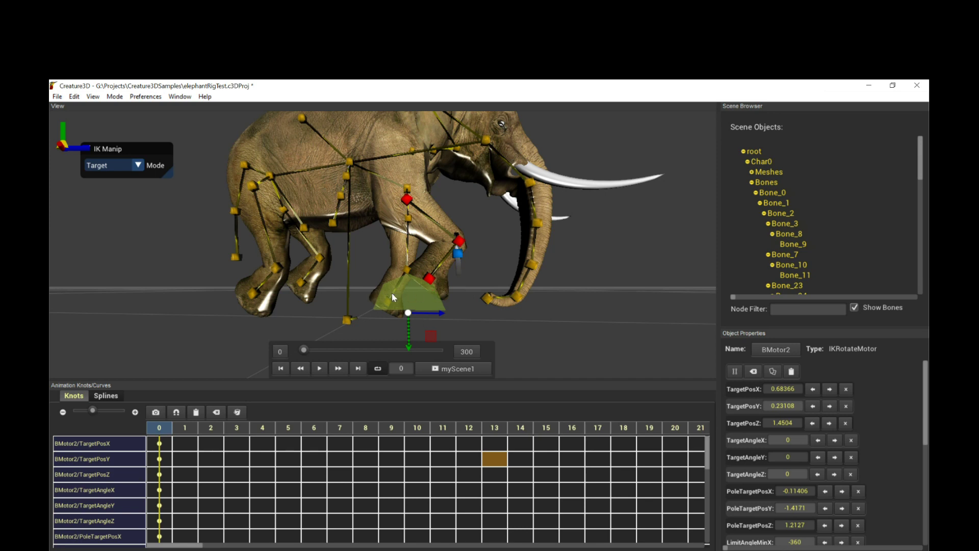
# Step: Reposition the target of the front leg's IK rotate motor in the YZ plane and preview the animation
pyautogui.moveTo(434, 333)
pyautogui.mouseDown()
pyautogui.moveTo(433, 352)
pyautogui.moveTo(388, 338)
pyautogui.moveTo(433, 338)
pyautogui.moveTo(401, 356)
pyautogui.moveTo(445, 338)
pyautogui.mouseUp()
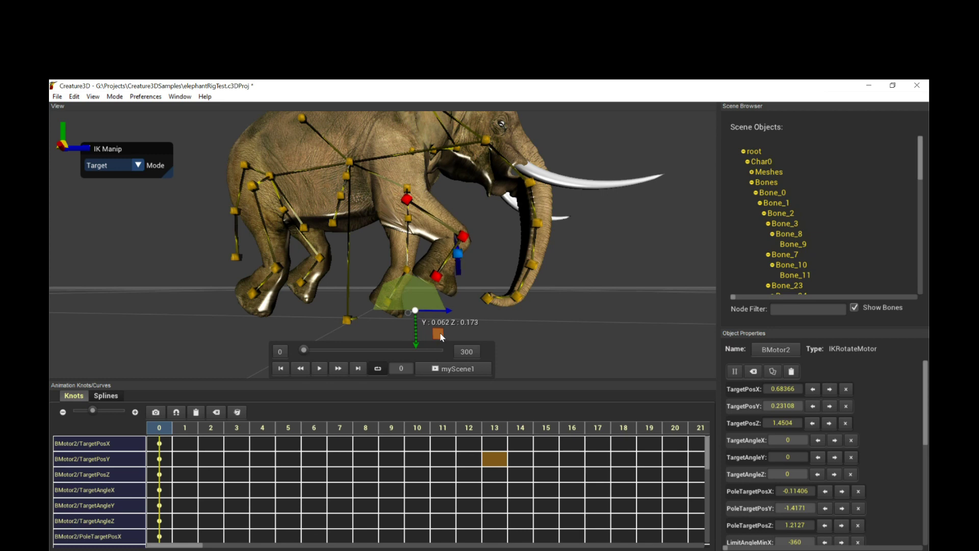
pyautogui.moveTo(439, 332); pyautogui.dragTo(439, 333)
pyautogui.press('space')
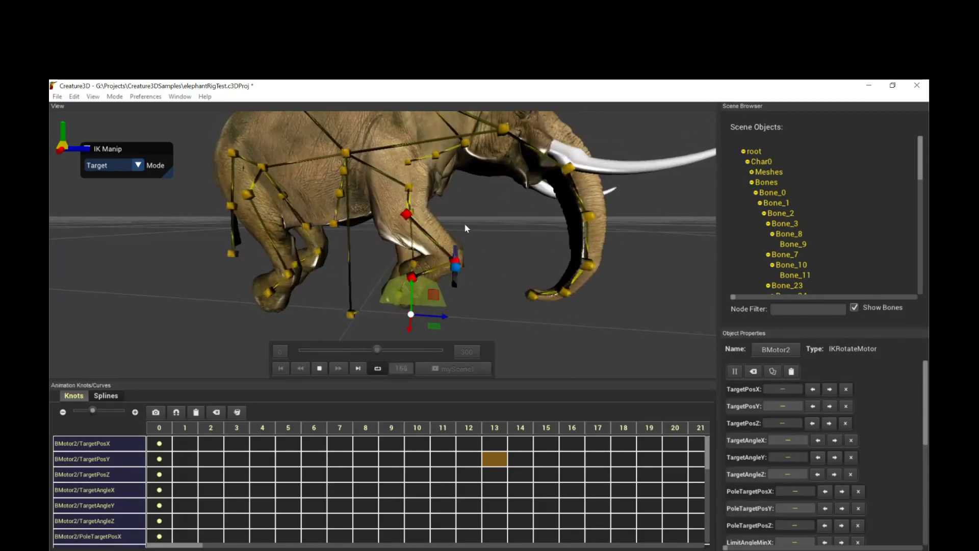
pyautogui.press('space')
# Step: Select the IK rotate motors of both hind legs in turn and inspect their radius, frequency and phase properties at frame 0
pyautogui.click(316, 254)
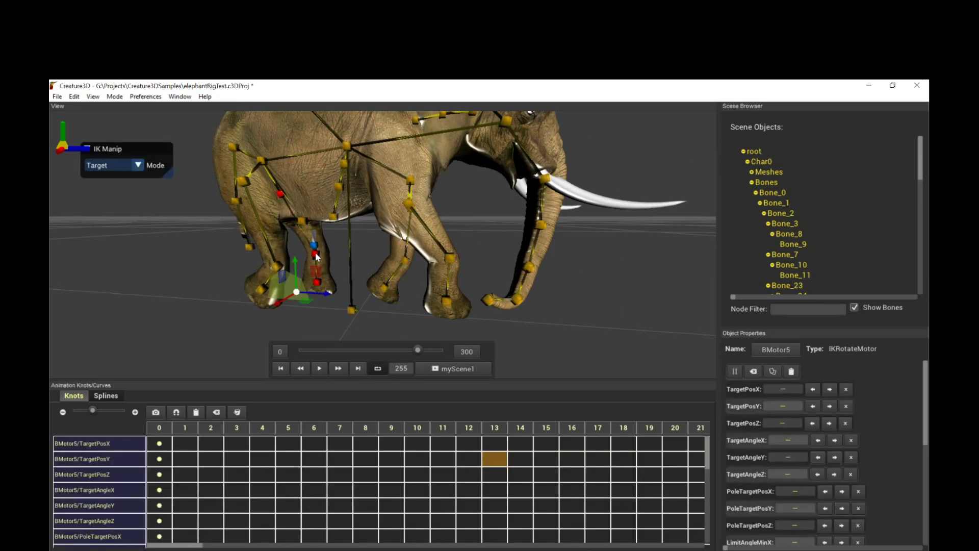
pyautogui.click(276, 269)
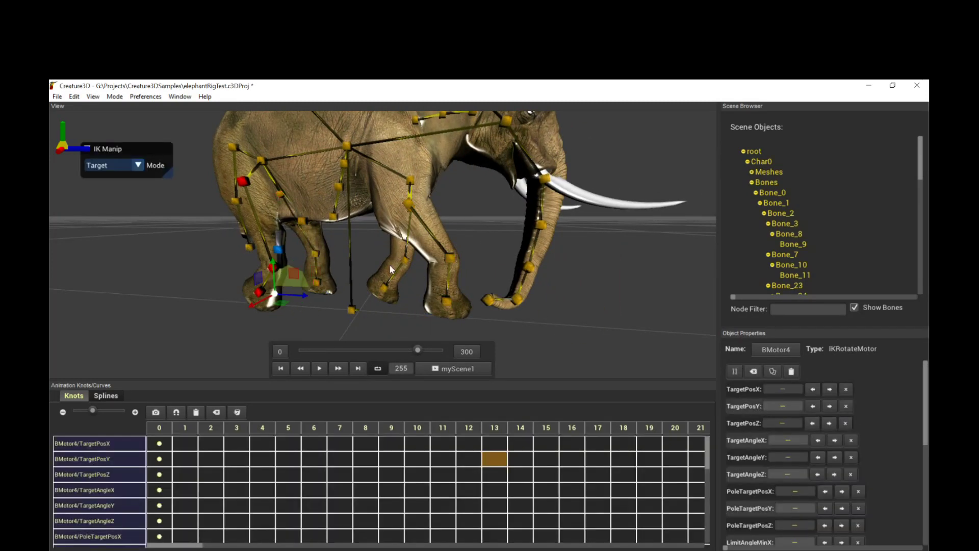
pyautogui.scroll(-5, 862, 459)
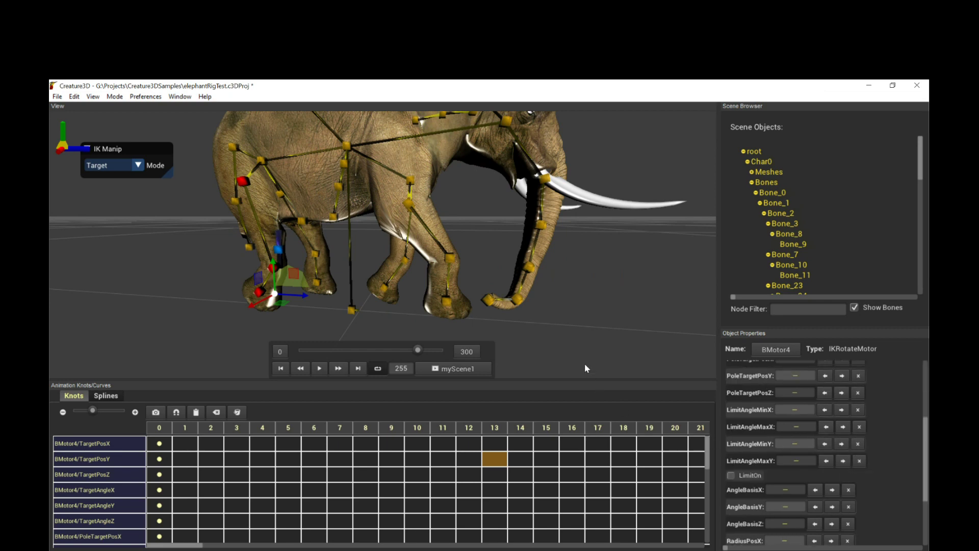
pyautogui.press('Home')
pyautogui.scroll(-3, 862, 453)
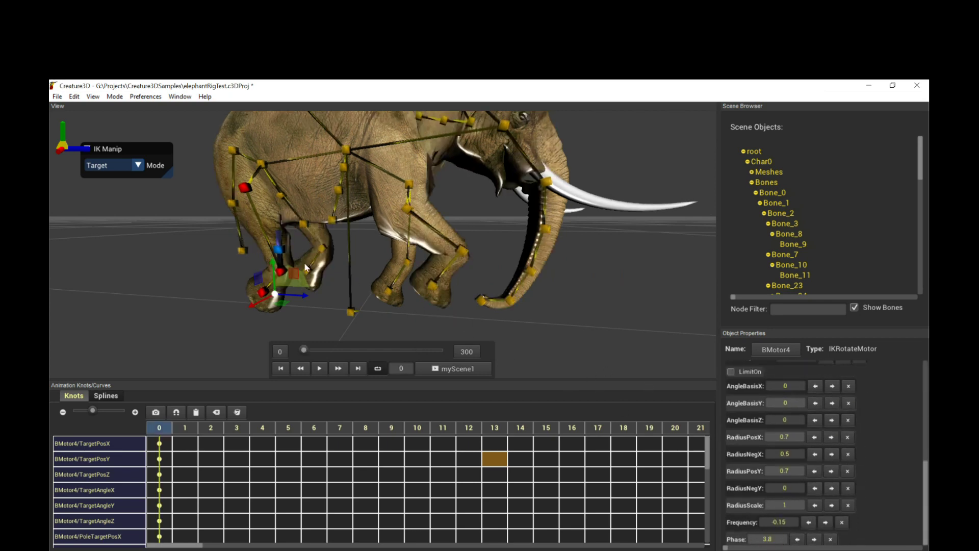
pyautogui.click(322, 247)
pyautogui.scroll(-6, 832, 474)
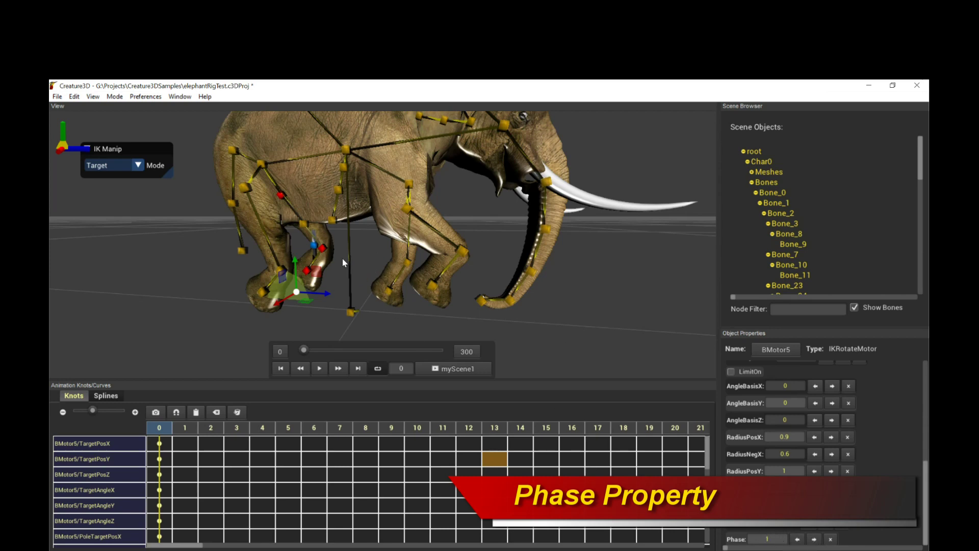
# Step: Compare the Phase property of the two hind-leg IK rotate motors, BMotor4 and BMotor5
pyautogui.click(261, 292)
pyautogui.scroll(5, 366, 278)
pyautogui.moveTo(368, 280); pyautogui.dragTo(396, 269, button='middle')
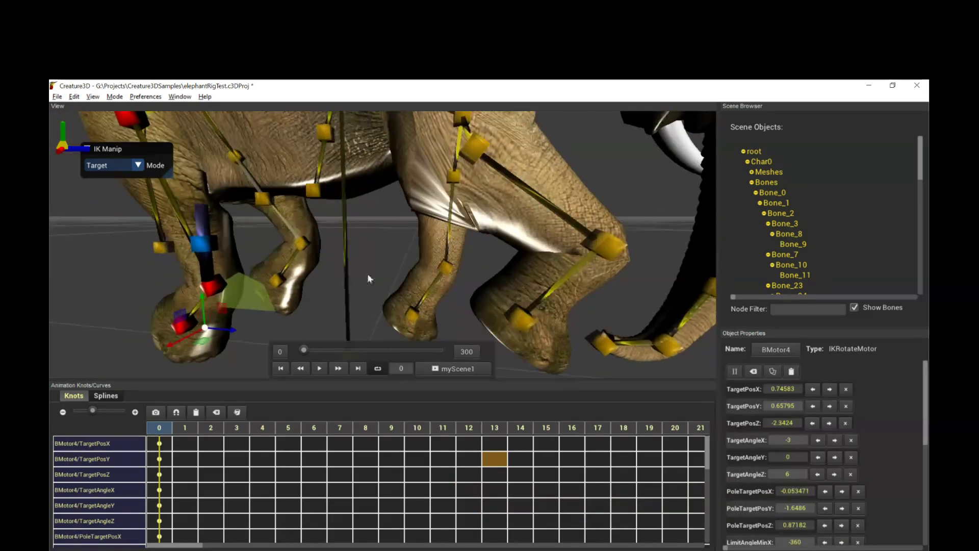
pyautogui.click(299, 243)
pyautogui.scroll(-4, 823, 487)
pyautogui.scroll(-3, 825, 491)
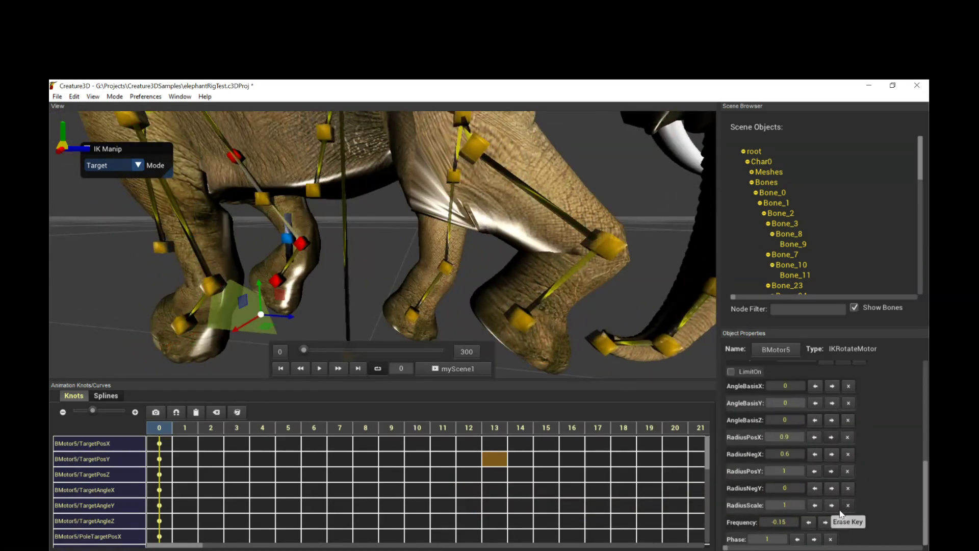
pyautogui.click(181, 325)
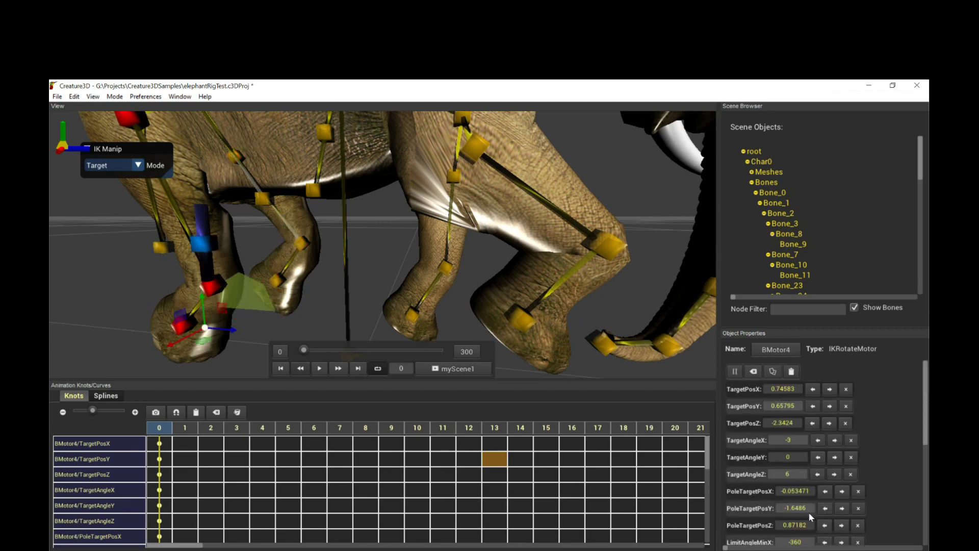
pyautogui.scroll(-5, 810, 520)
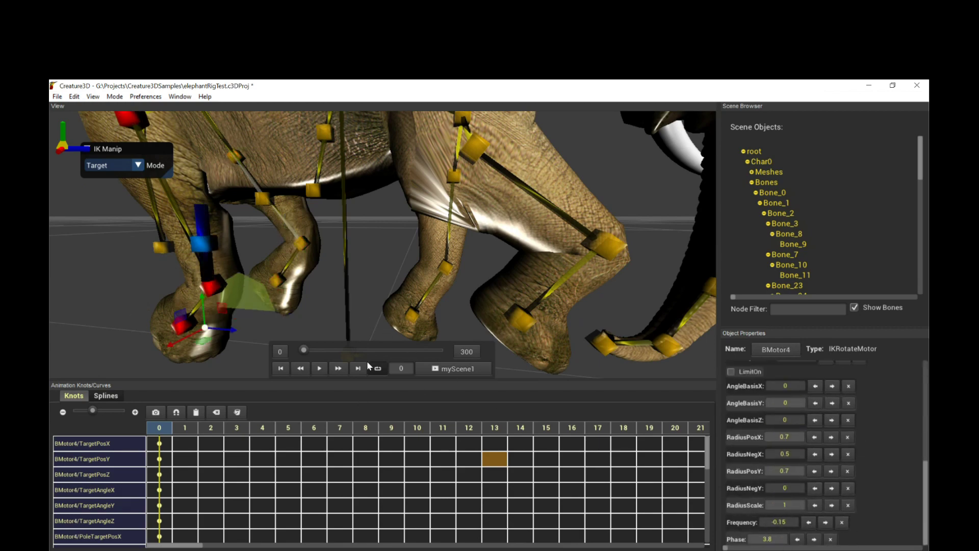
# Step: Play the walk animation to check the offset between the hind legs, and return to frame 0
pyautogui.click(320, 368)
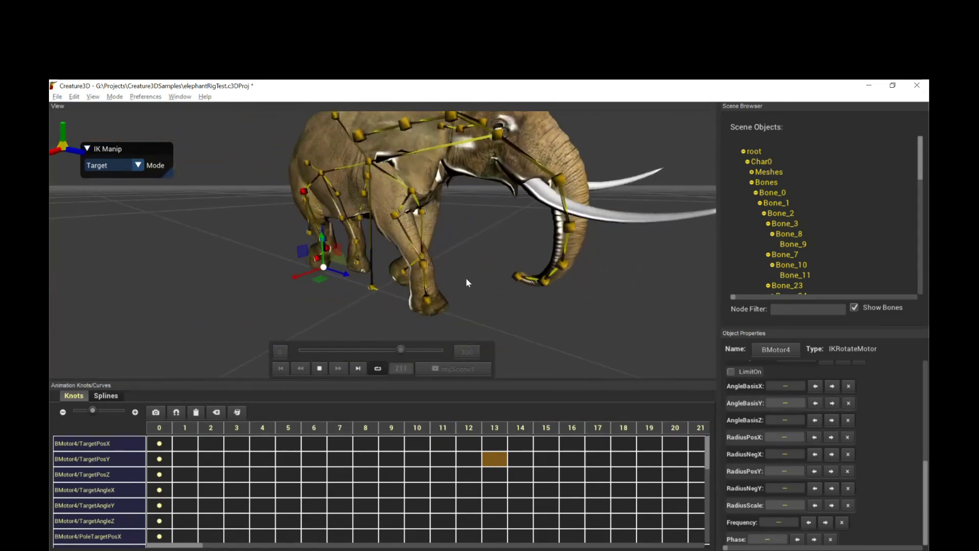
pyautogui.press('space')
pyautogui.press('Home')
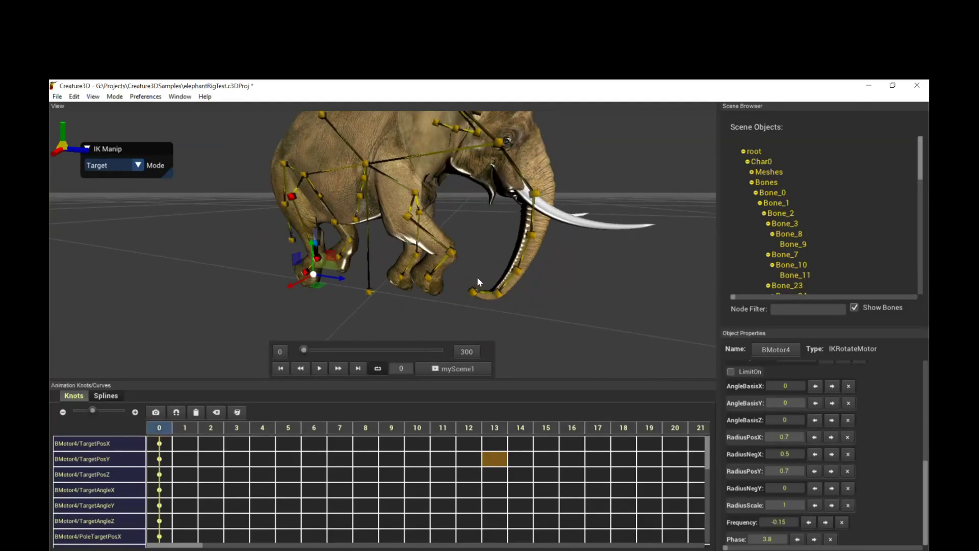
# Step: Select the rotate cycle motor on the head bone (BMotor0) and preview the head's motion in playback
pyautogui.moveTo(589, 185); pyautogui.dragTo(545, 175, button='middle')
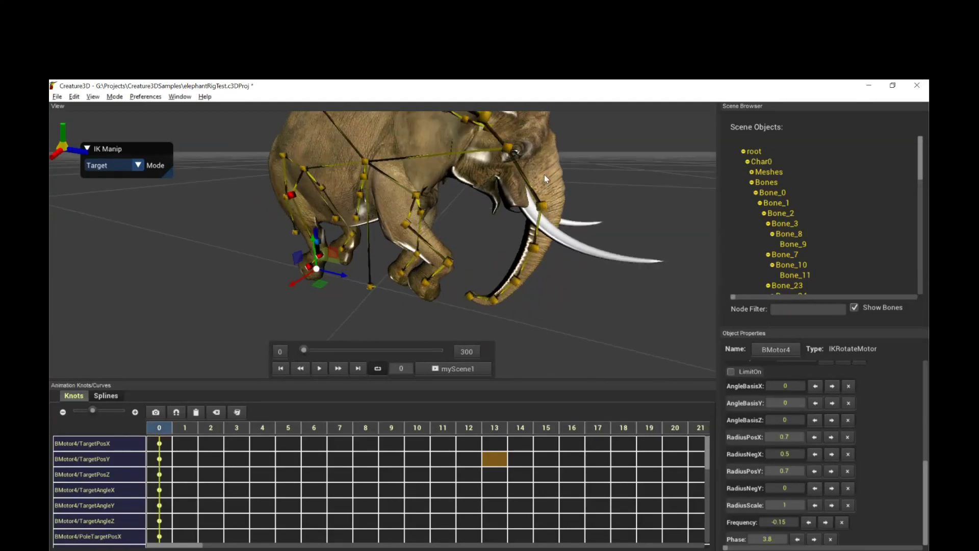
pyautogui.click(510, 152)
pyautogui.press('space')
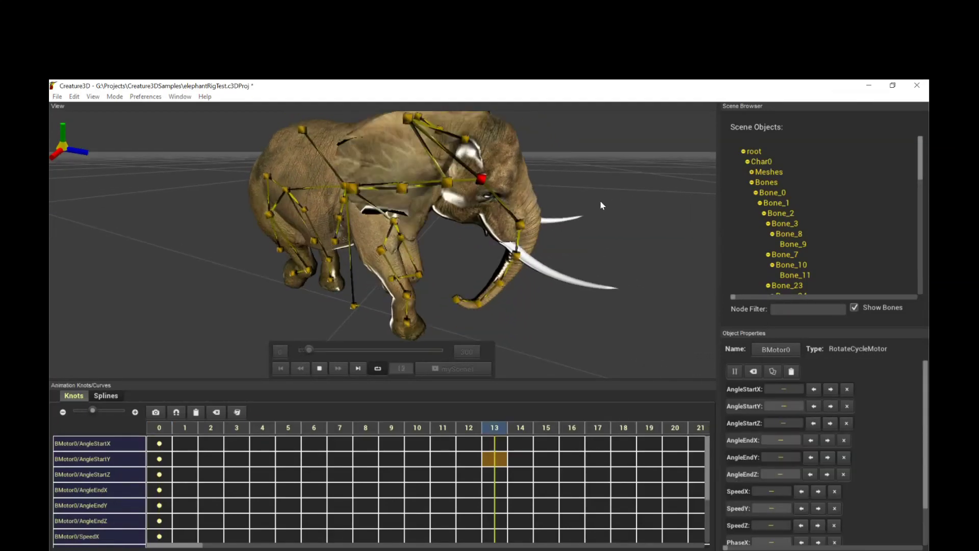
pyautogui.moveTo(600, 206); pyautogui.dragTo(424, 176, button='middle')
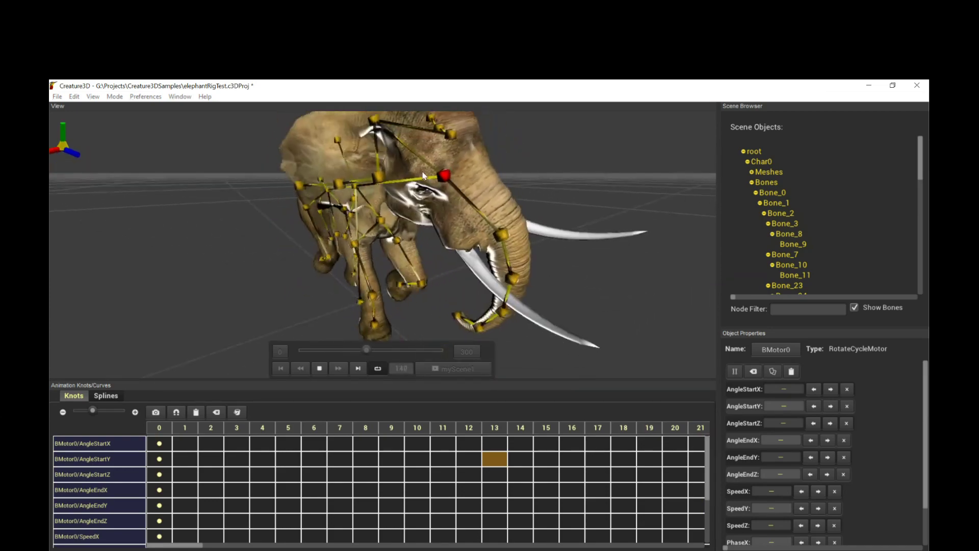
pyautogui.press('space')
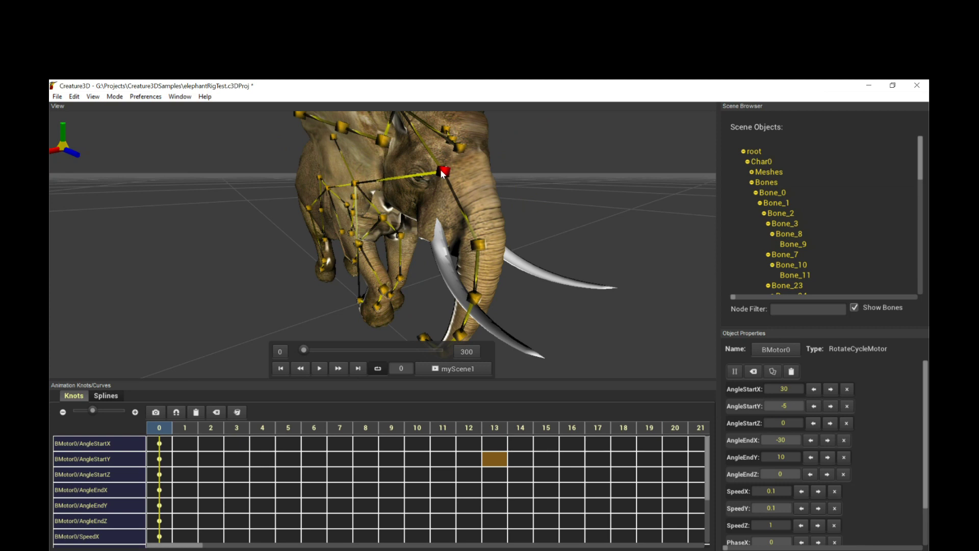
# Step: Select the bend physics motor on the trunk bones (BMotor1) and play the animation to observe the trunk's motion
pyautogui.click(479, 244)
pyautogui.moveTo(528, 250); pyautogui.dragTo(576, 221, button='middle')
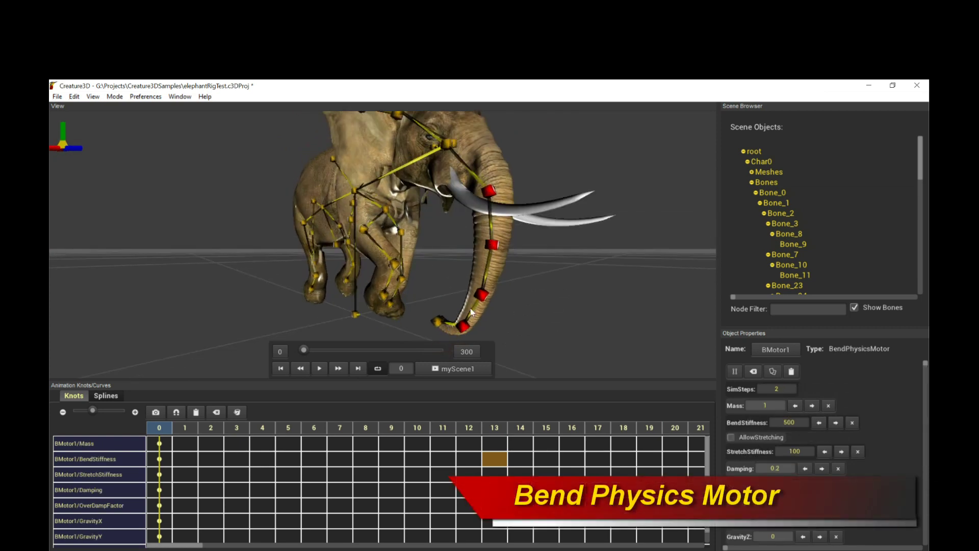
pyautogui.press('space')
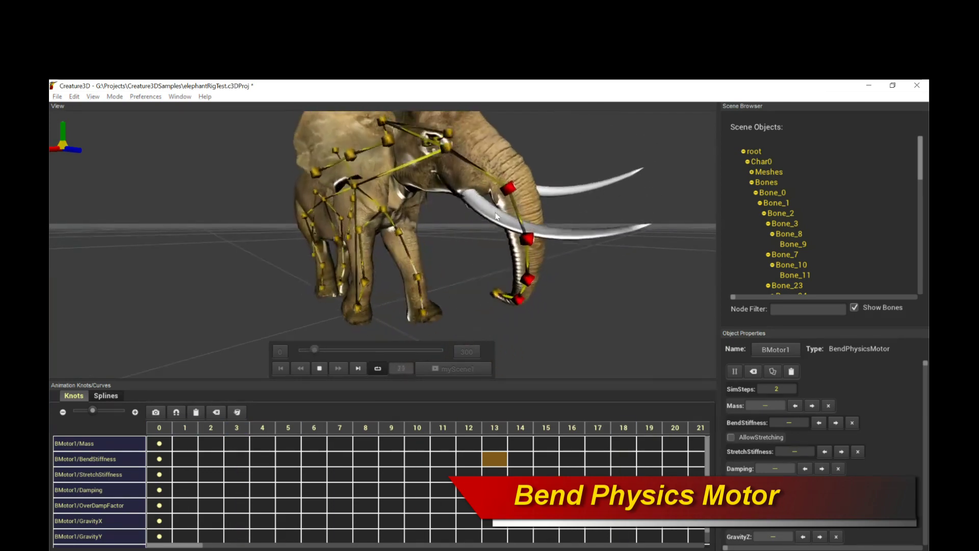
# Step: Select the bend physics motors on the ear bones (BMotor11 and BMotor12) and play the animation to observe the ears' motion
pyautogui.press('space')
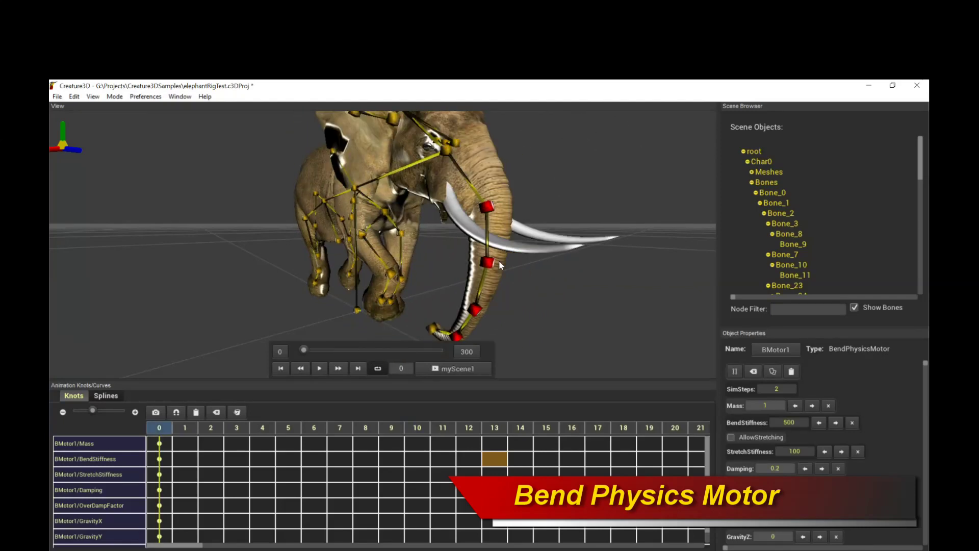
pyautogui.moveTo(424, 228); pyautogui.dragTo(396, 250, button='middle')
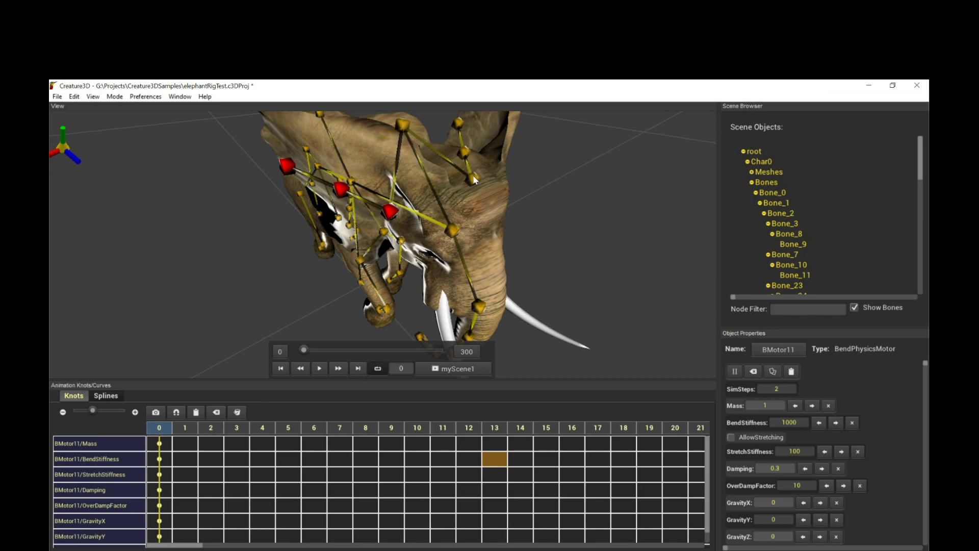
pyautogui.press('space')
pyautogui.moveTo(562, 264); pyautogui.dragTo(551, 233, button='middle')
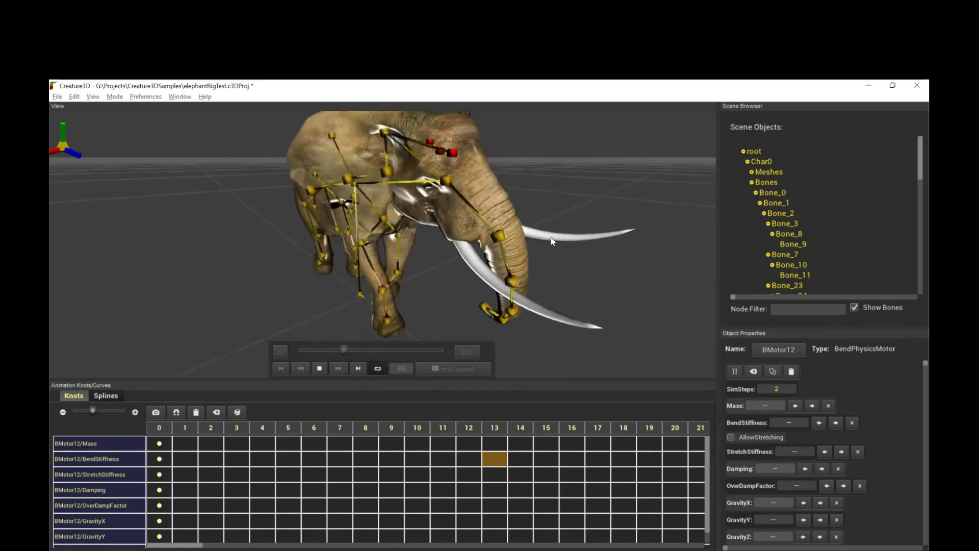
pyautogui.press('space')
# Step: Select the move bounce motor on the root bone beneath the elephant (BMotor6) and preview the body's bounce in playback
pyautogui.moveTo(544, 236); pyautogui.dragTo(524, 239, button='middle')
pyautogui.moveTo(525, 241); pyautogui.dragTo(574, 227)
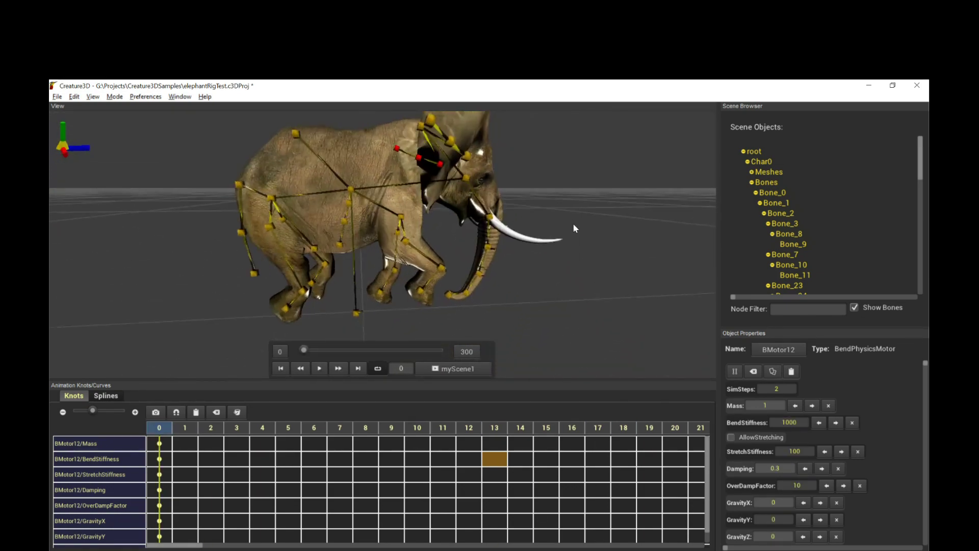
pyautogui.click(355, 315)
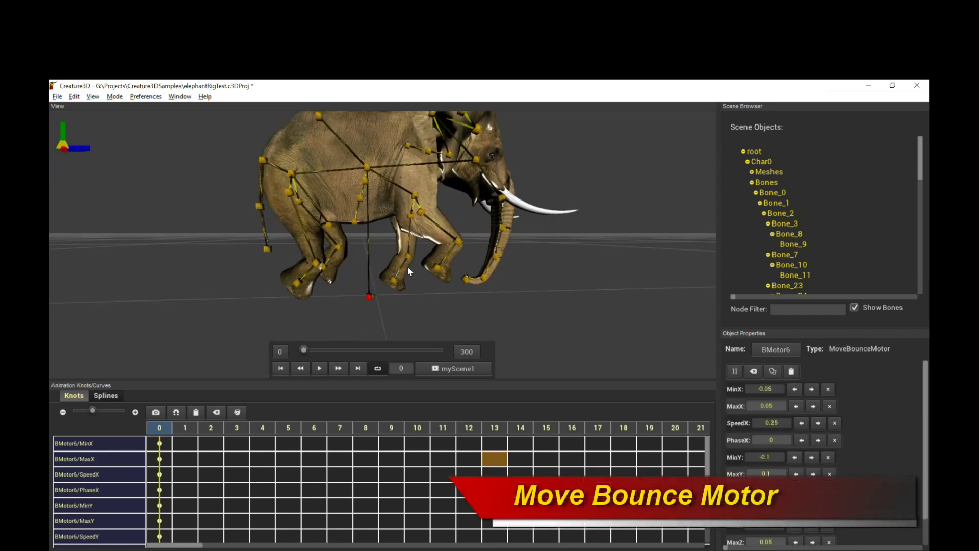
pyautogui.press('space')
pyautogui.moveTo(470, 267); pyautogui.dragTo(471, 228)
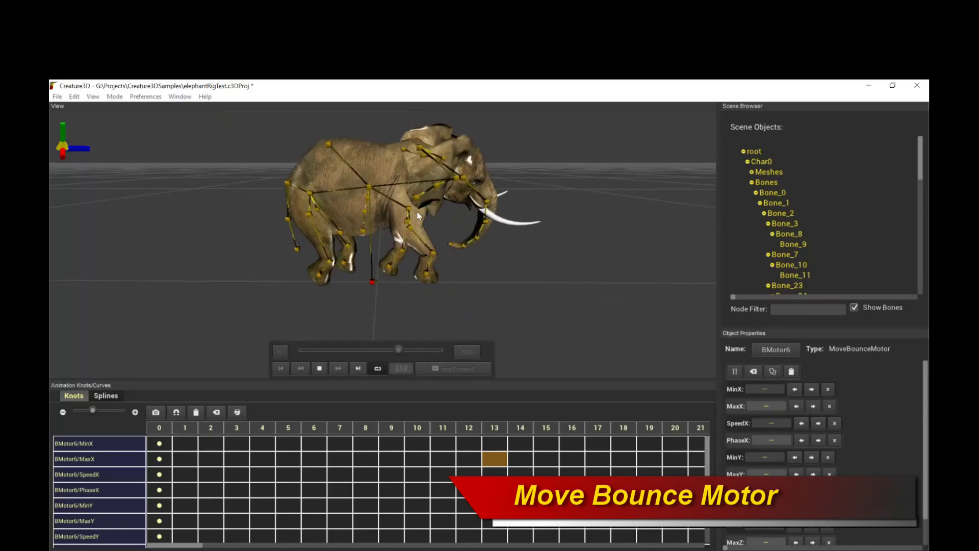
pyautogui.moveTo(408, 199); pyautogui.dragTo(442, 213)
pyautogui.press('space')
# Step: Select the bend physics motor on the belly bones (BMotor13) and play the animation to observe the belly's motion
pyautogui.scroll(2, 443, 205)
pyautogui.click(359, 190)
pyautogui.press('space')
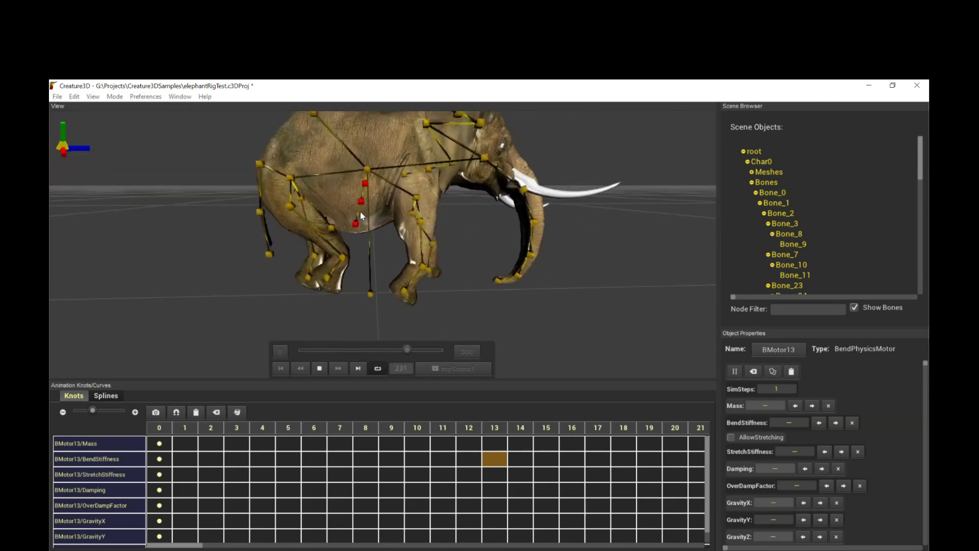
pyautogui.moveTo(427, 194); pyautogui.dragTo(425, 214)
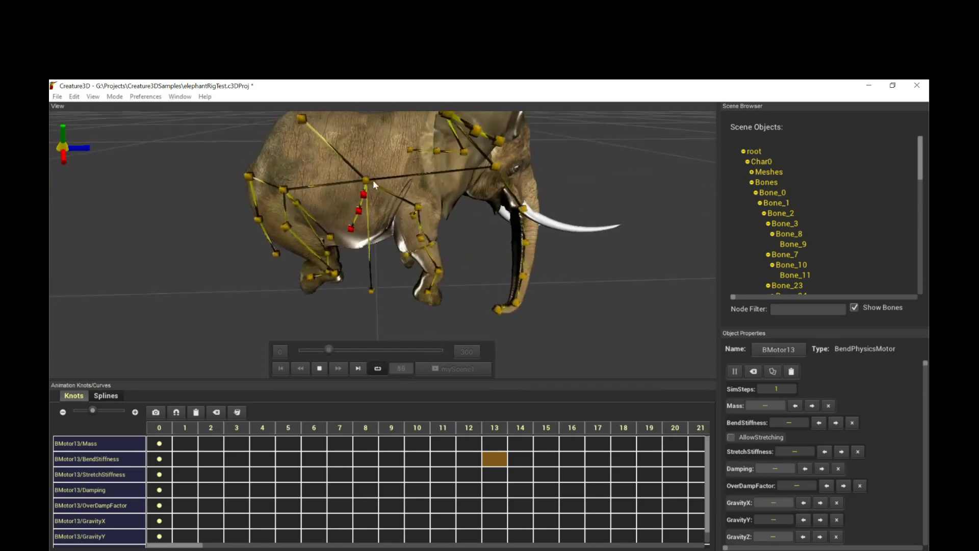
# Step: Select the bend physics motor on the tail bones (BMotor7) and examine the tail's swing during playback
pyautogui.moveTo(423, 220); pyautogui.dragTo(326, 225)
pyautogui.click(269, 247)
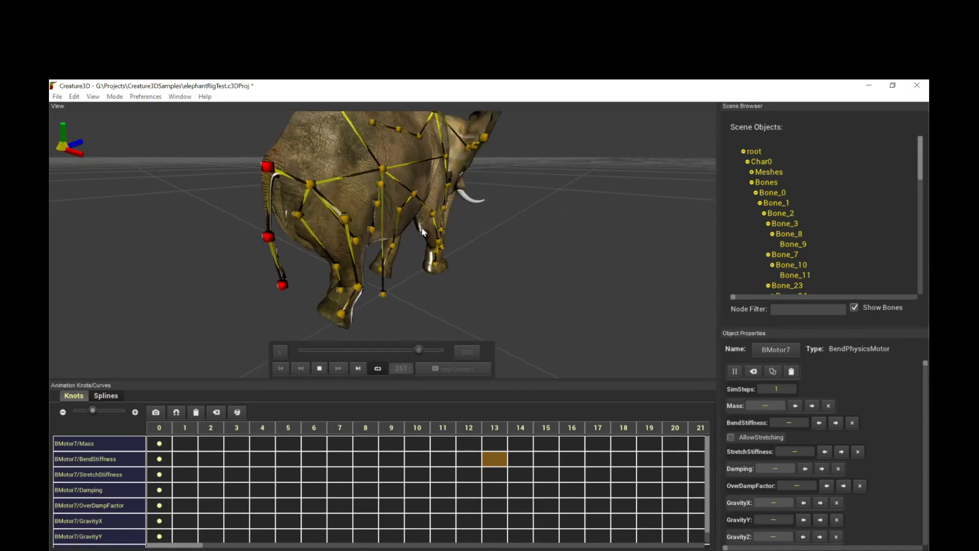
pyautogui.moveTo(427, 229); pyautogui.dragTo(337, 179)
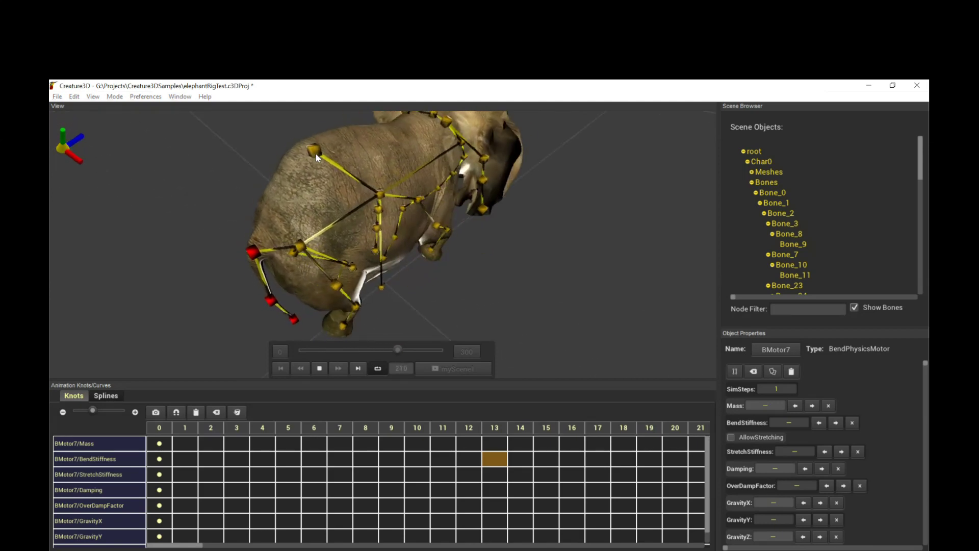
# Step: Select the rotate cycle motor on the upper back bone (BMotor9) and examine the walk animation from behind and both sides
pyautogui.press('space')
pyautogui.press('space')
pyautogui.moveTo(470, 247); pyautogui.dragTo(398, 225)
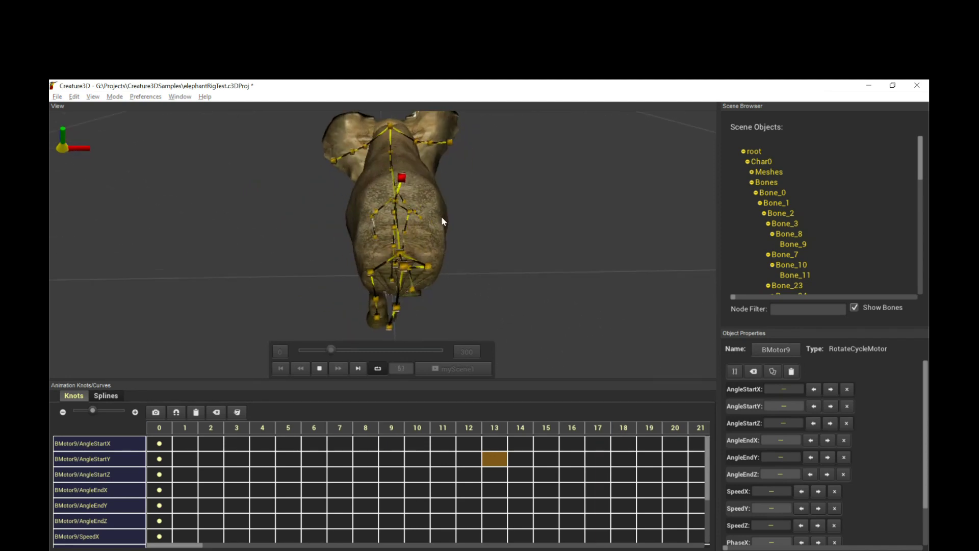
pyautogui.moveTo(443, 199); pyautogui.dragTo(491, 245)
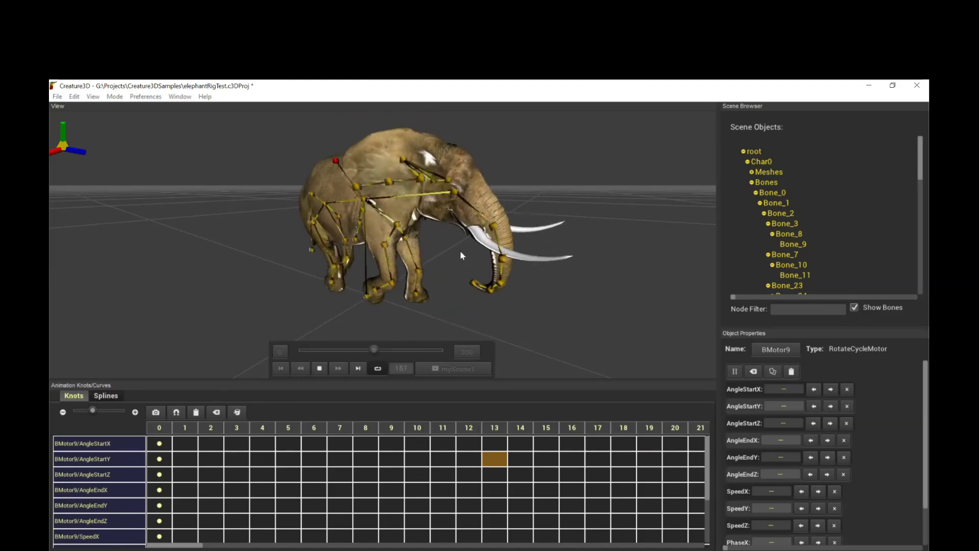
pyautogui.moveTo(460, 251); pyautogui.dragTo(479, 240, button='middle')
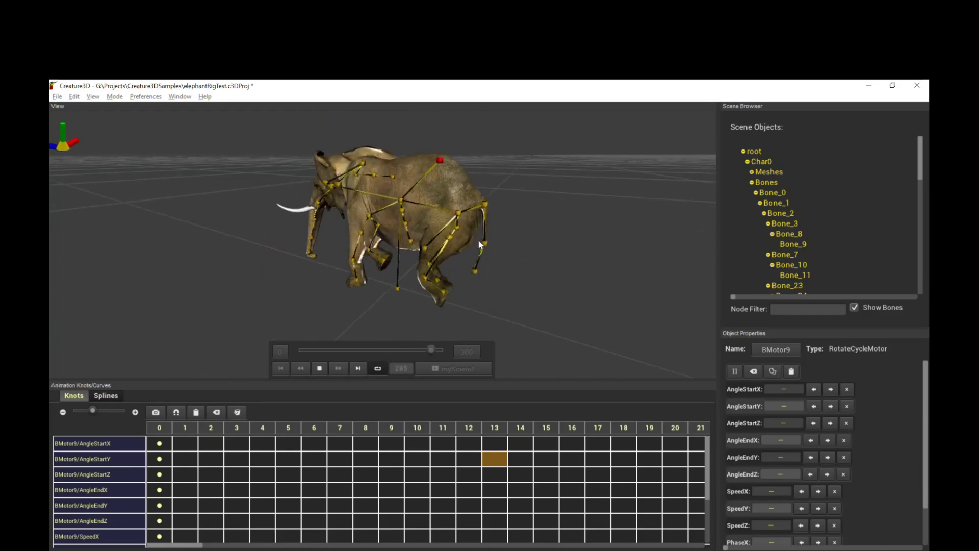